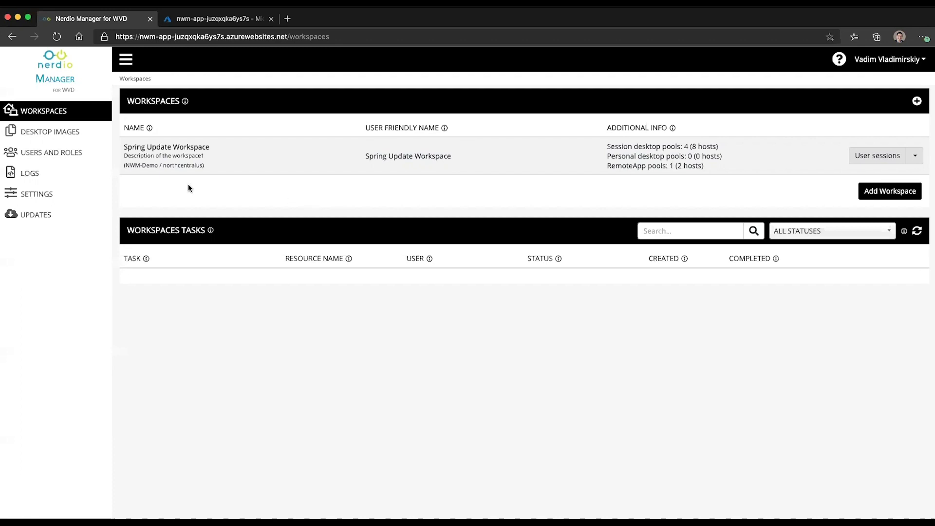
# Switch Sepago Azure monitor On in Settings and choose to deploy a new Sepago Log Analytics workspace.
pyautogui.click(25, 195)
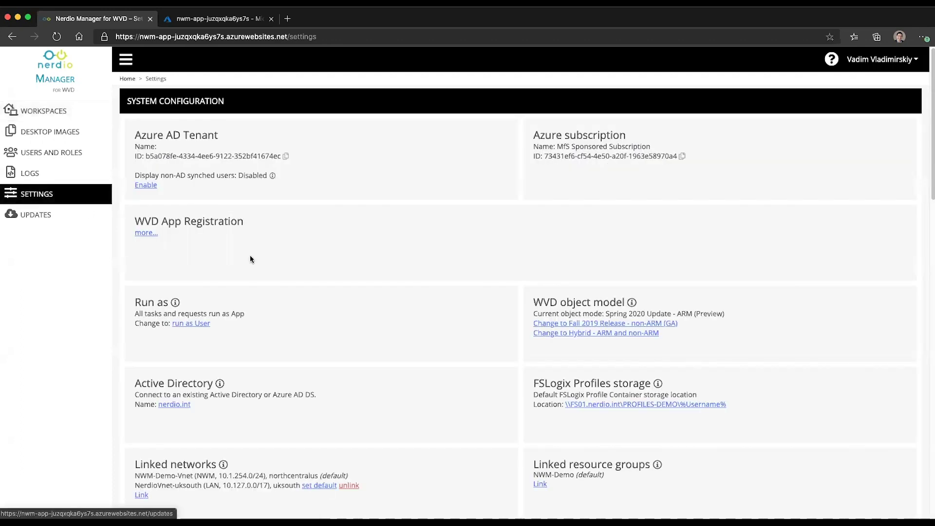
pyautogui.scroll(-7, 363, 352)
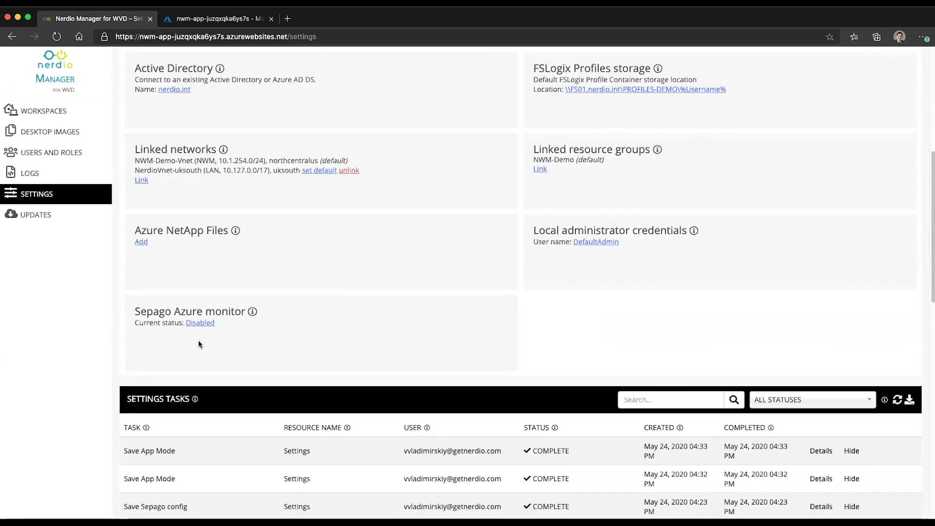
pyautogui.click(200, 324)
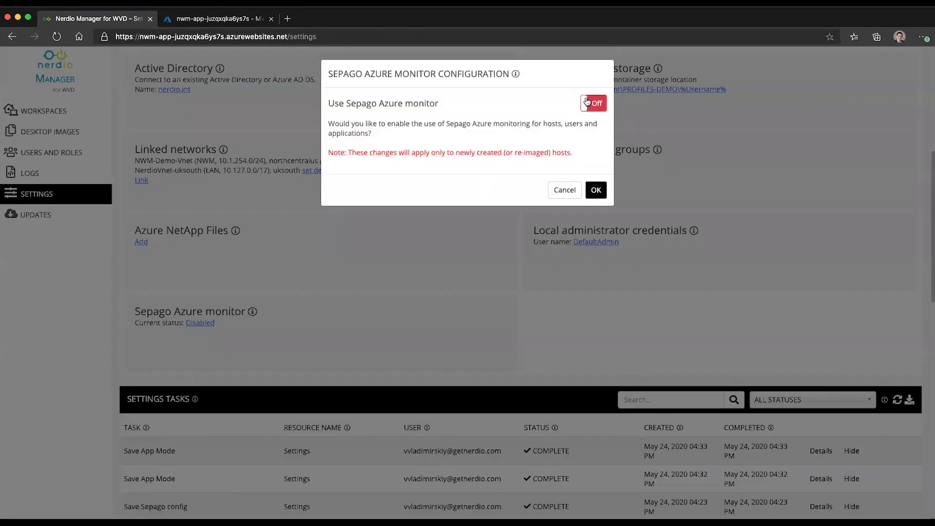
pyautogui.click(590, 104)
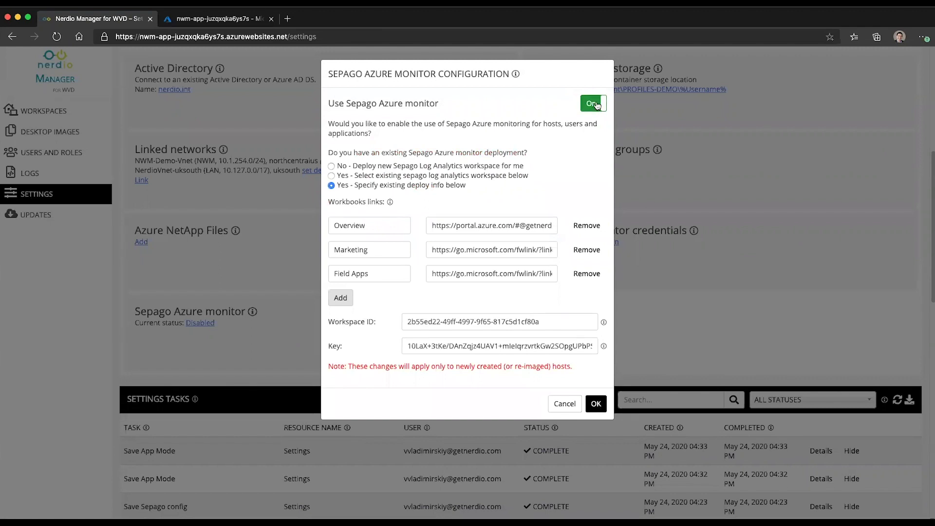
pyautogui.click(344, 165)
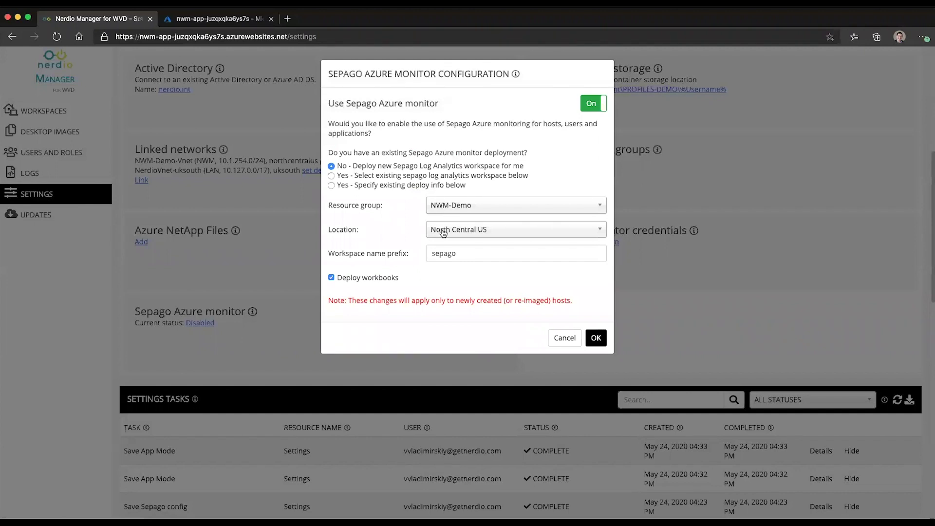
pyautogui.doubleClick(463, 253)
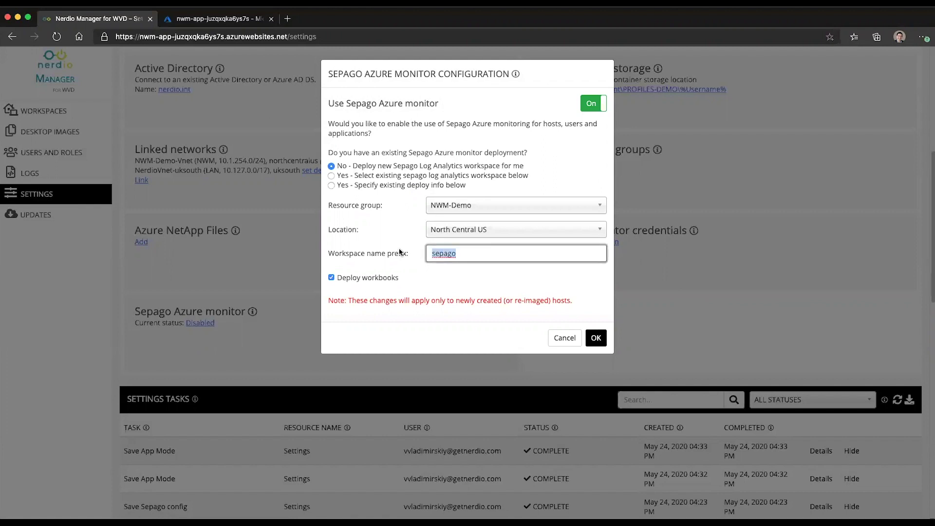
pyautogui.click(331, 278)
# Place the new Sepago workspace in resource group 0519, location South Central US.
pyautogui.click(448, 206)
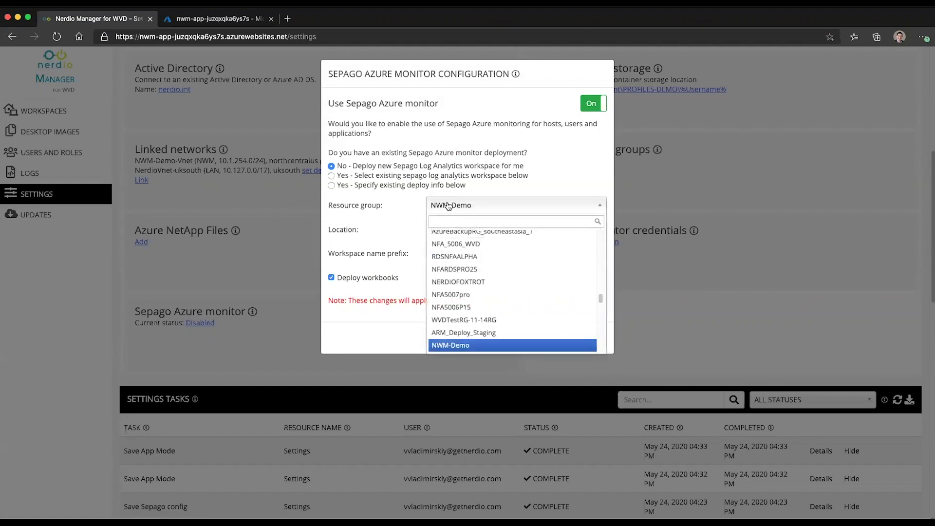
pyautogui.click(452, 249)
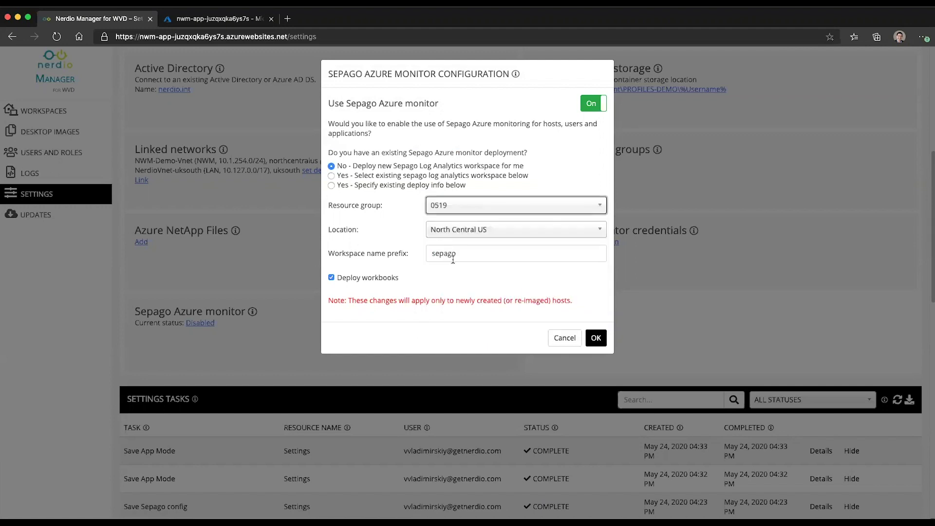
pyautogui.click(485, 239)
pyautogui.write('south')
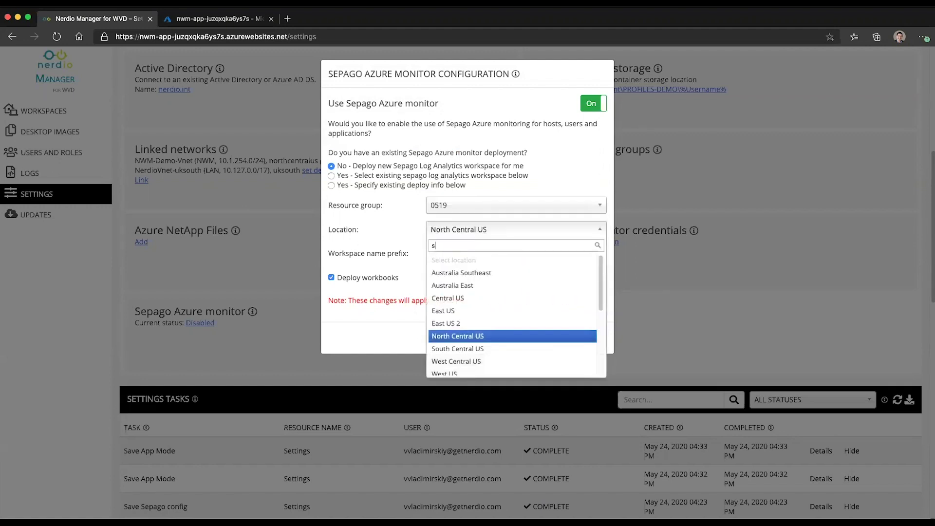
pyautogui.click(479, 285)
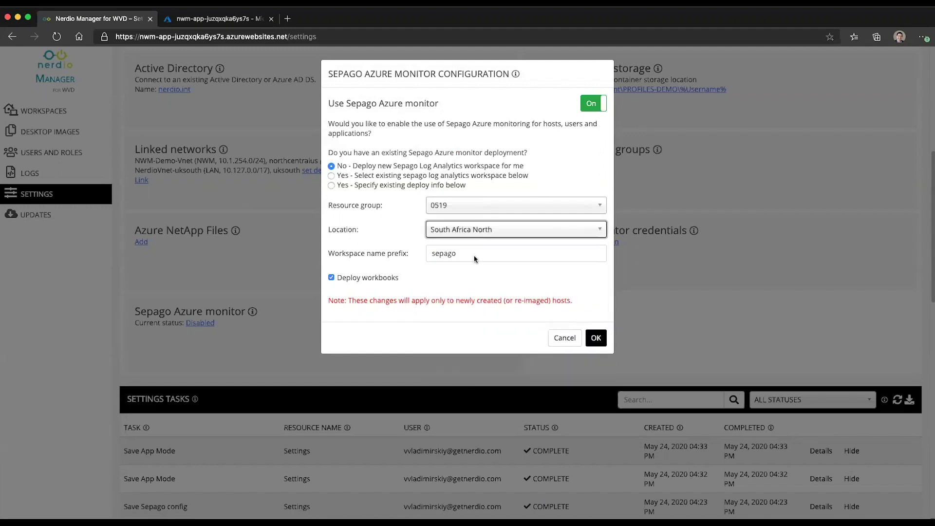
pyautogui.click(465, 233)
pyautogui.write('south')
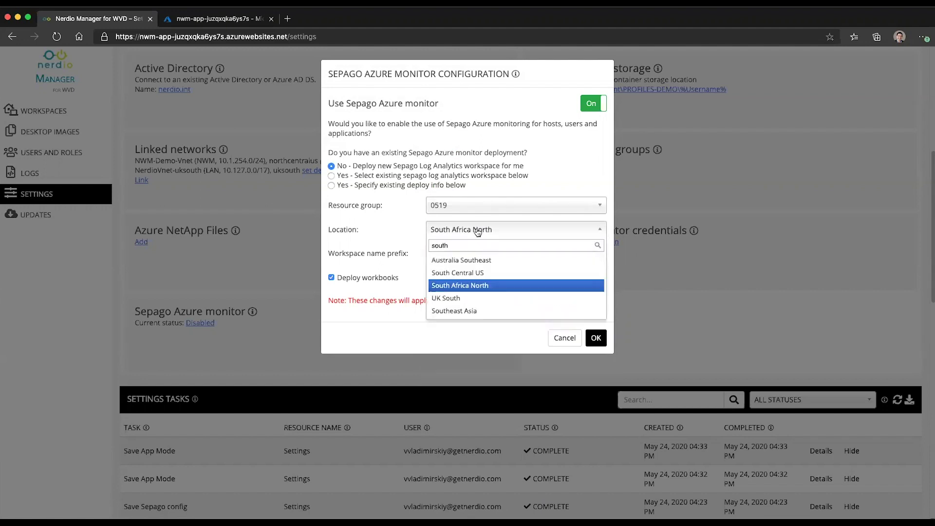
pyautogui.click(474, 272)
# Change the prefix to 'sepagotest', skip deploying workbooks, and start the deployment.
pyautogui.click(470, 251)
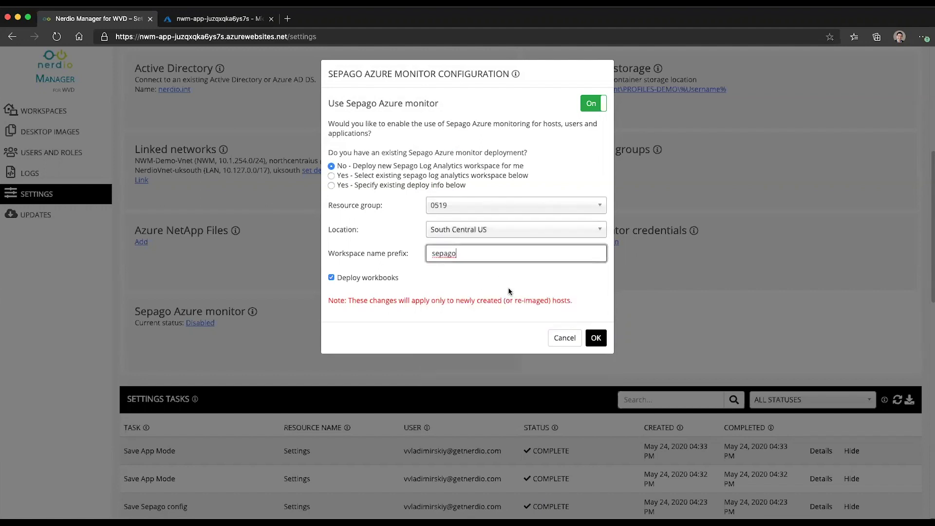
pyautogui.write('test')
pyautogui.click(333, 278)
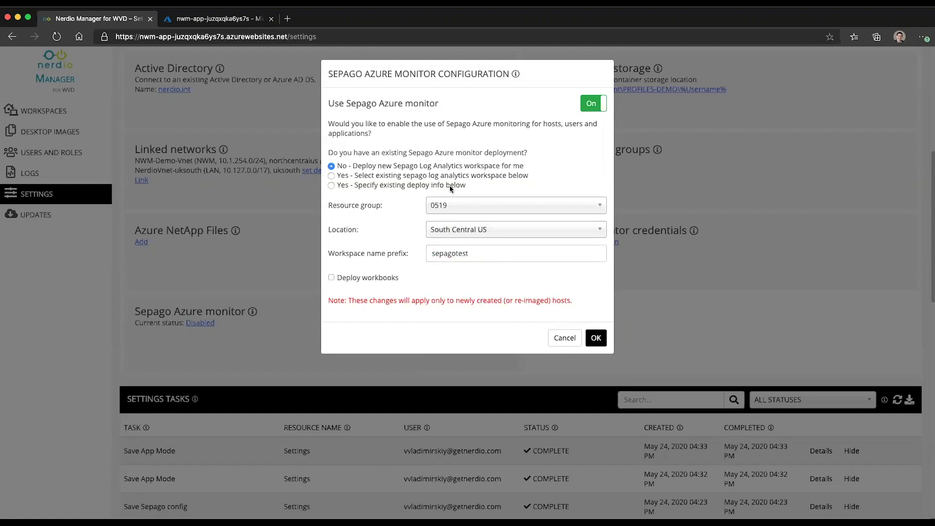
pyautogui.click(595, 338)
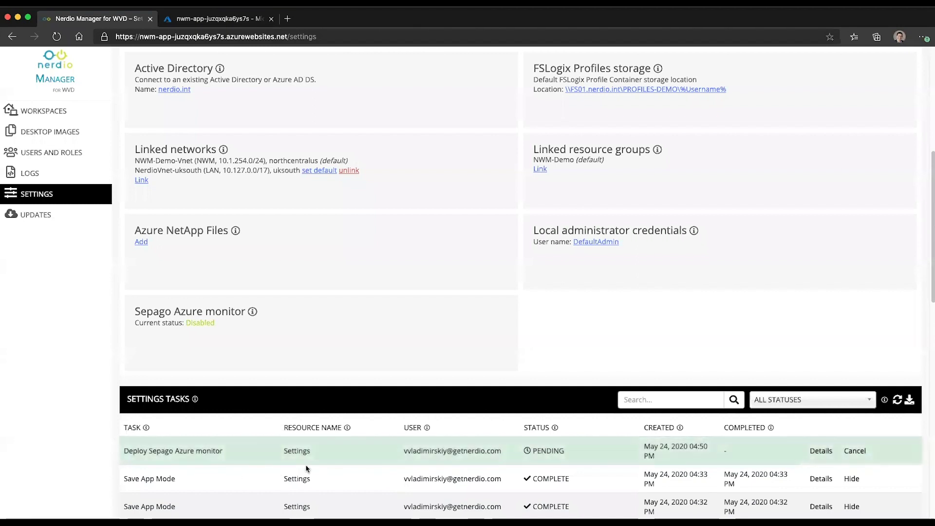
# Check the pending Deploy Sepago Azure monitor task's details, then dismiss the Sepago configuration unchanged.
pyautogui.click(820, 451)
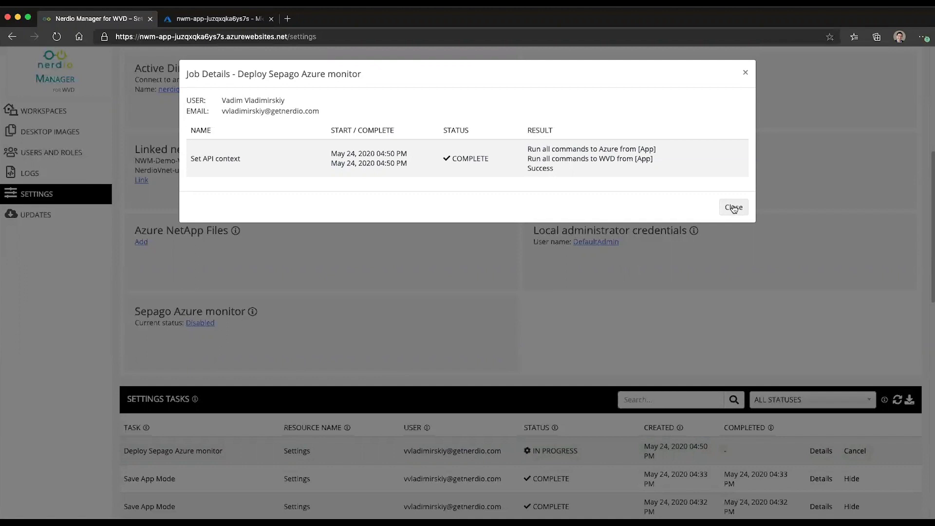
pyautogui.click(734, 208)
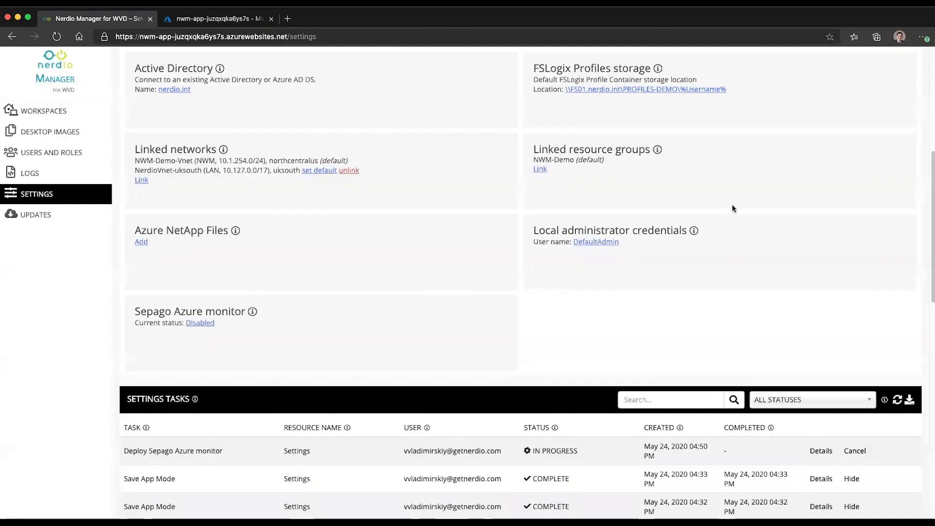
pyautogui.click(199, 324)
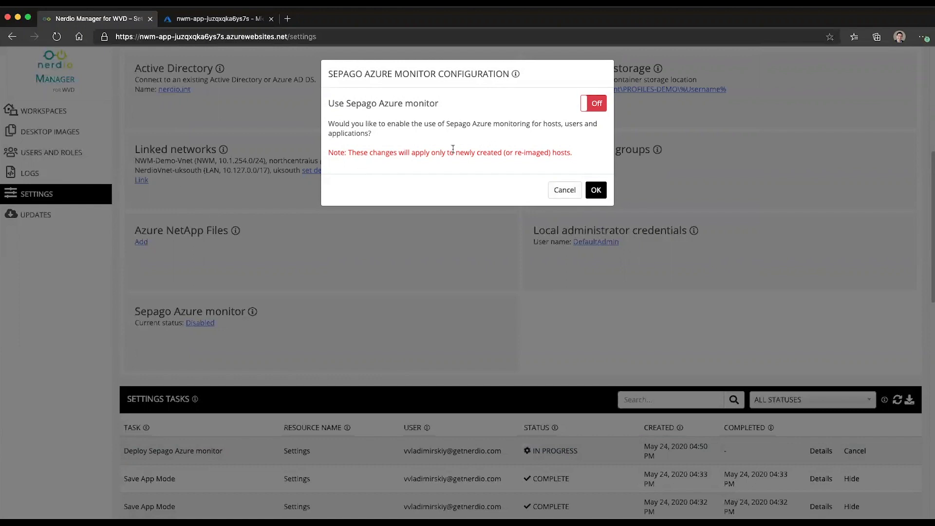
pyautogui.click(563, 193)
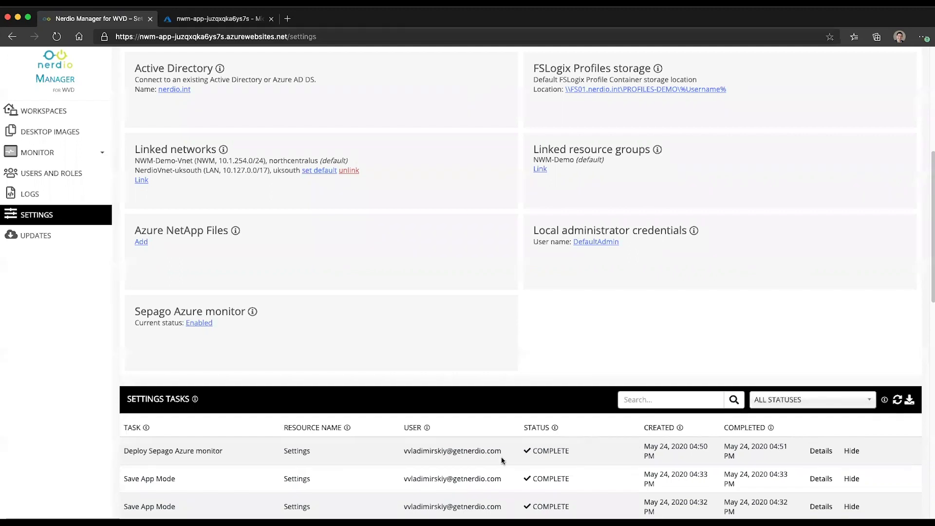
pyautogui.click(821, 450)
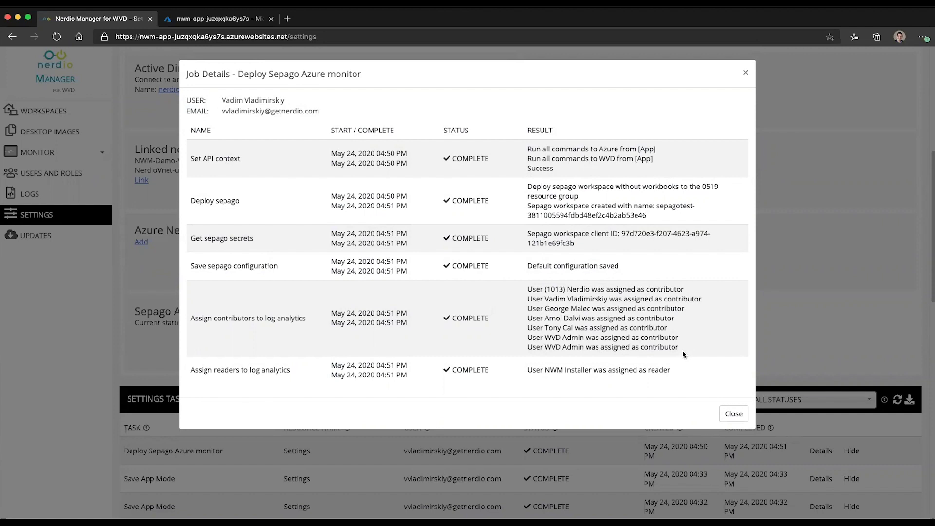
pyautogui.moveTo(682, 348); pyautogui.dragTo(528, 288)
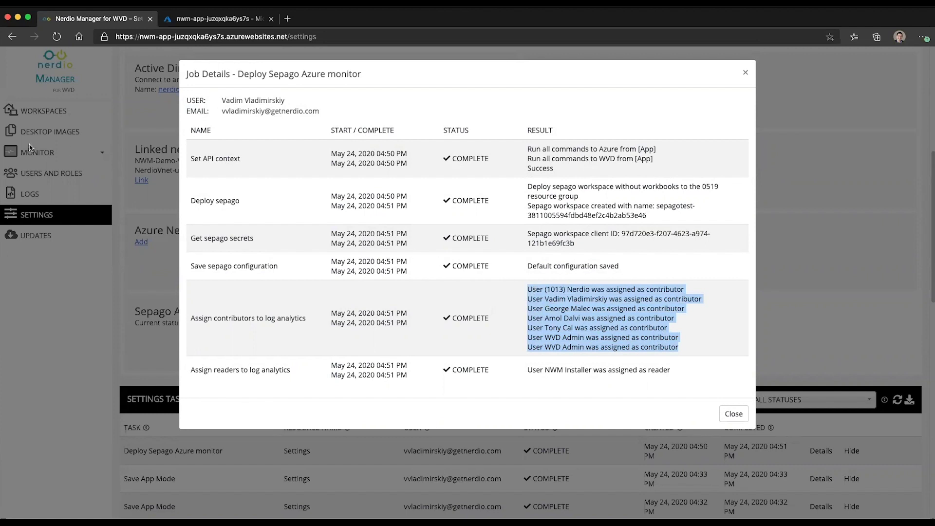
pyautogui.click(734, 414)
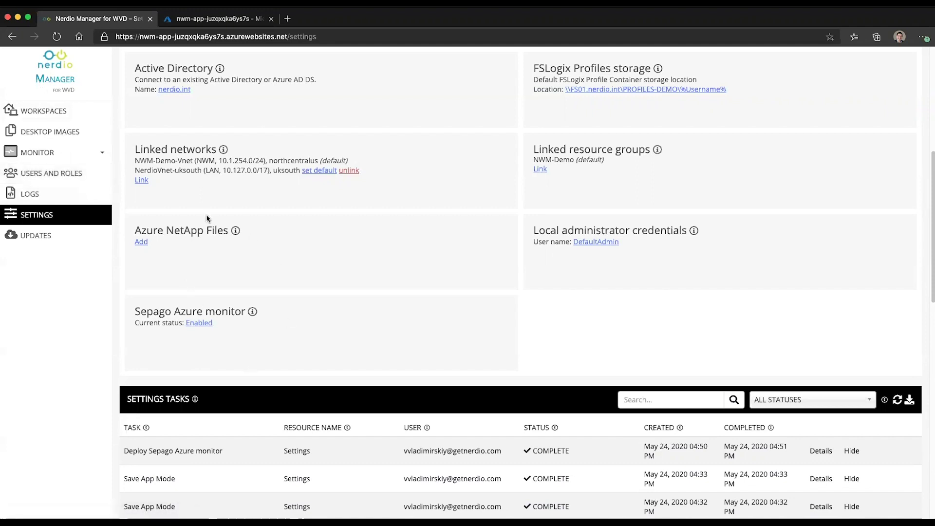
pyautogui.click(197, 322)
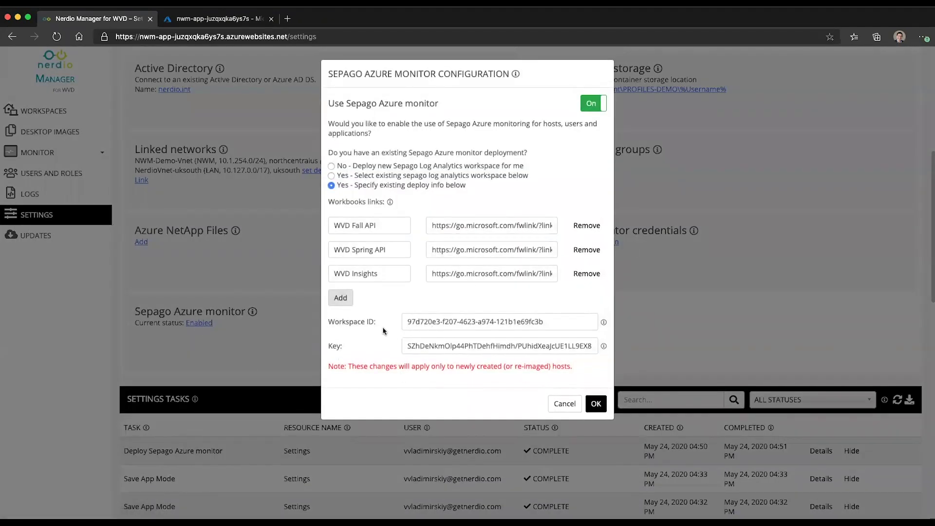
pyautogui.moveTo(546, 322); pyautogui.dragTo(377, 322)
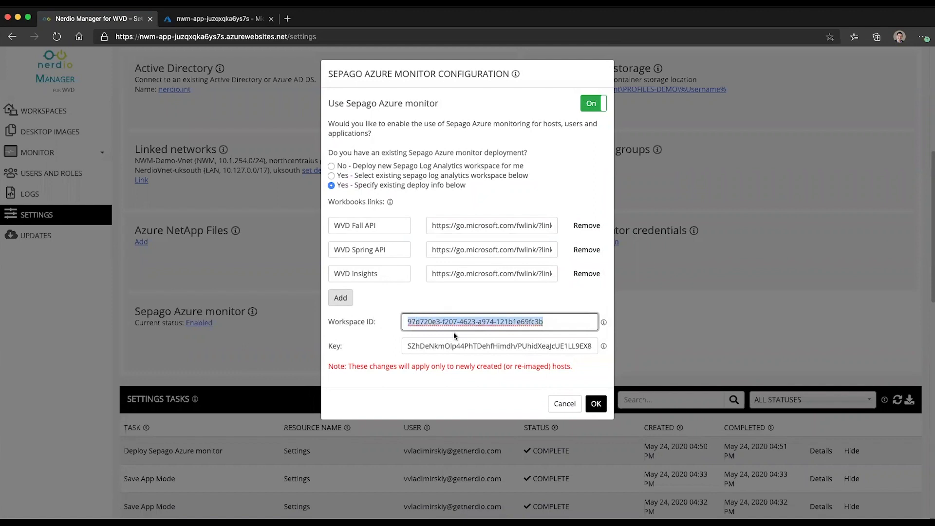
pyautogui.doubleClick(488, 345)
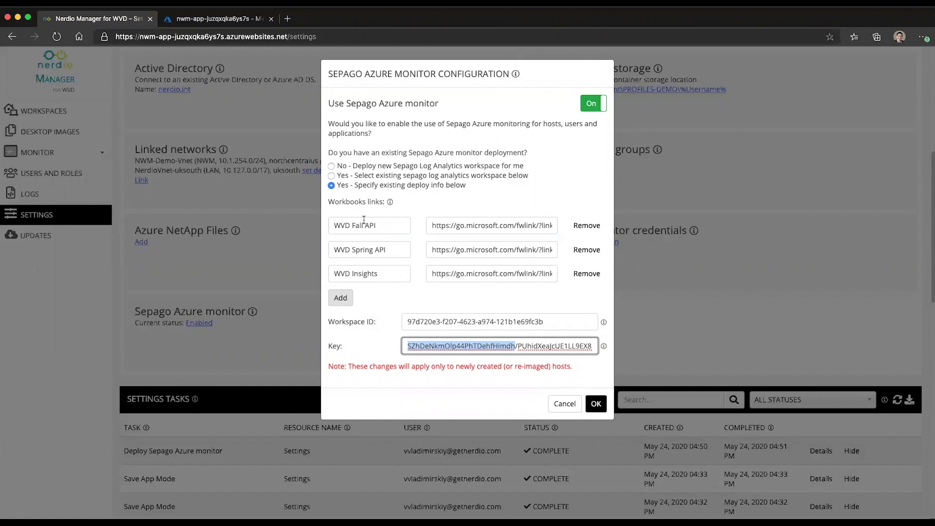
pyautogui.click(356, 167)
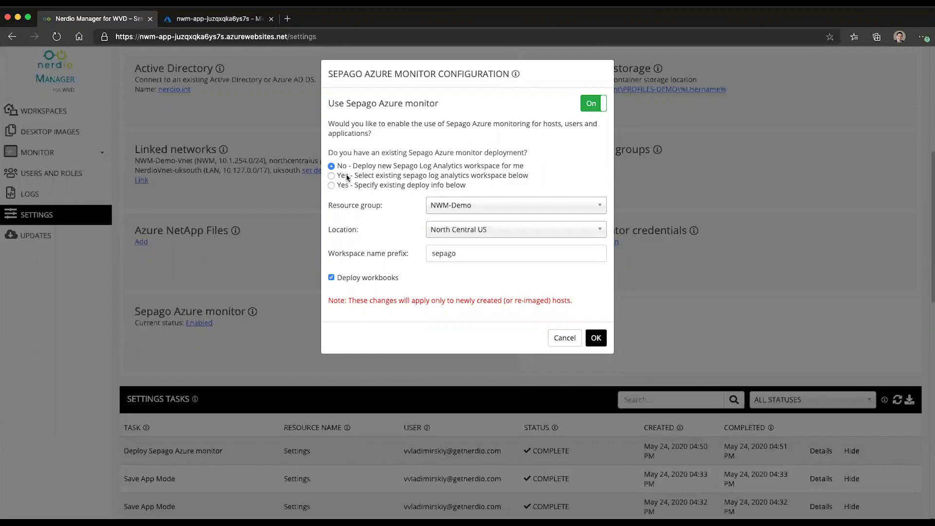
pyautogui.click(347, 179)
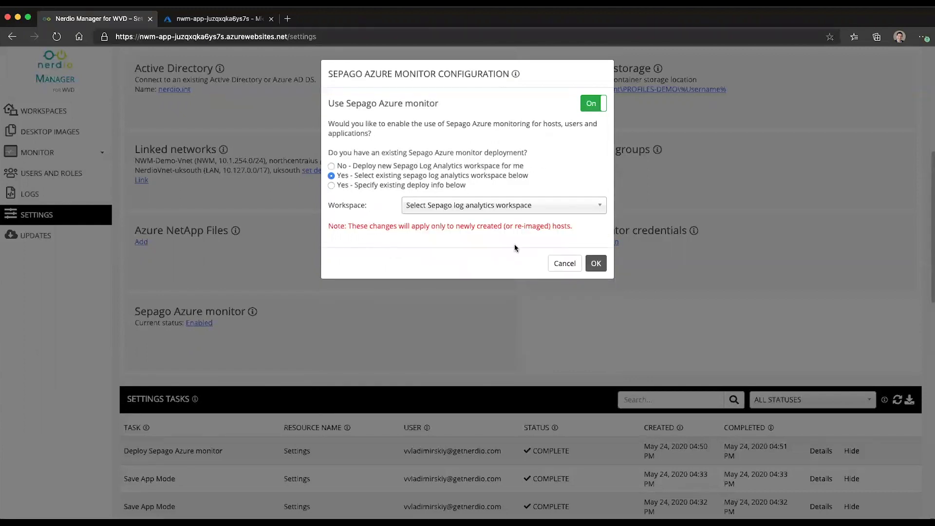
pyautogui.click(514, 215)
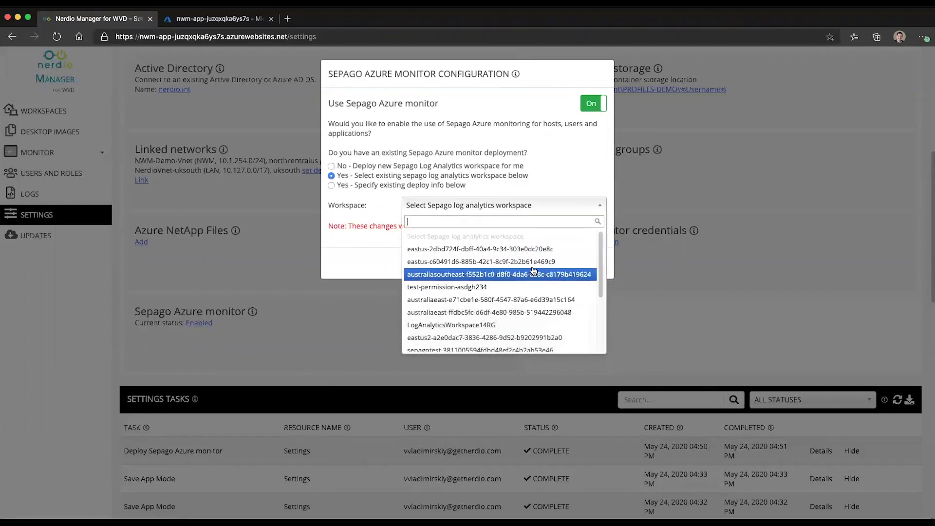
pyautogui.scroll(-2, 536, 275)
pyautogui.click(375, 201)
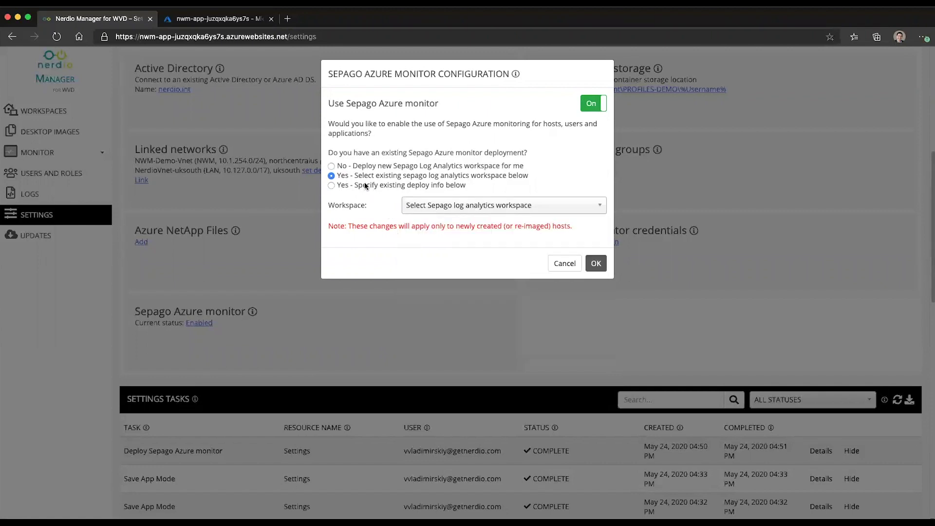
pyautogui.click(357, 186)
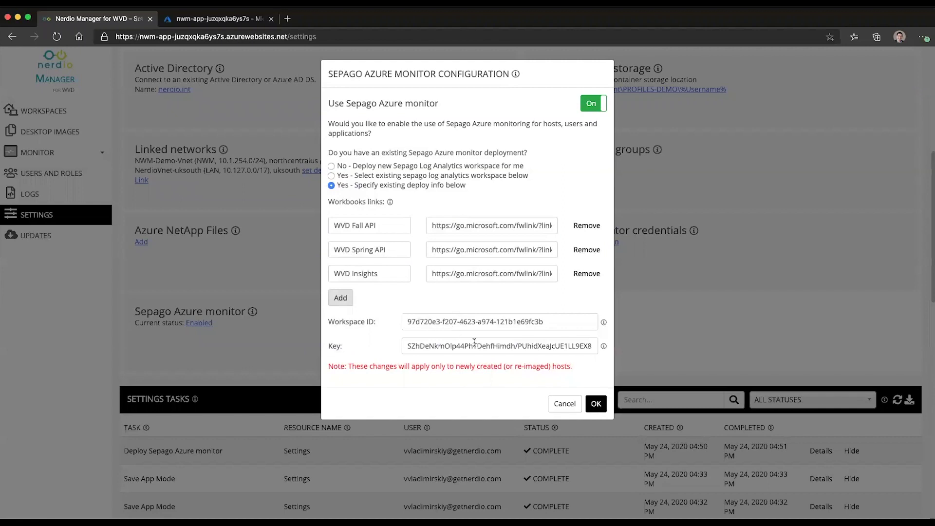
pyautogui.moveTo(604, 325)
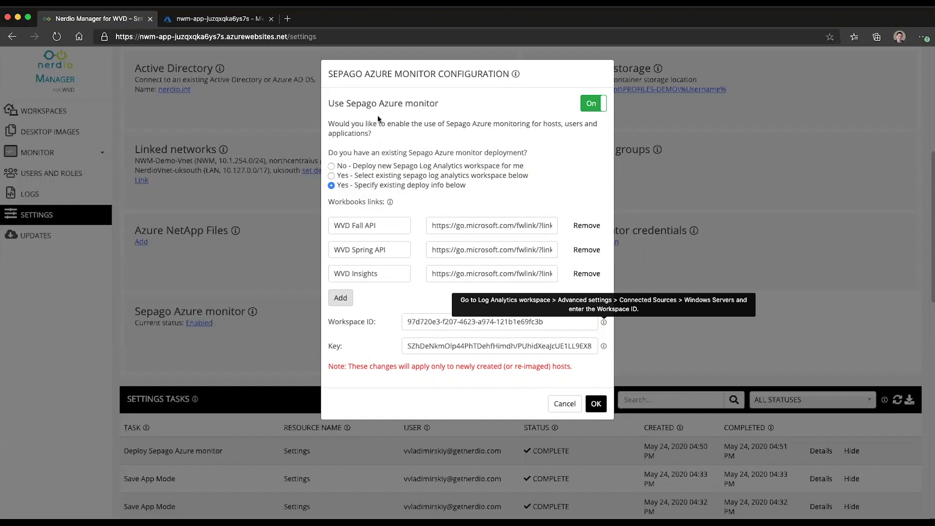
# Open the Log Analytics workspace's Advanced settings and select its Workspace ID and Primary Key.
pyautogui.click(208, 22)
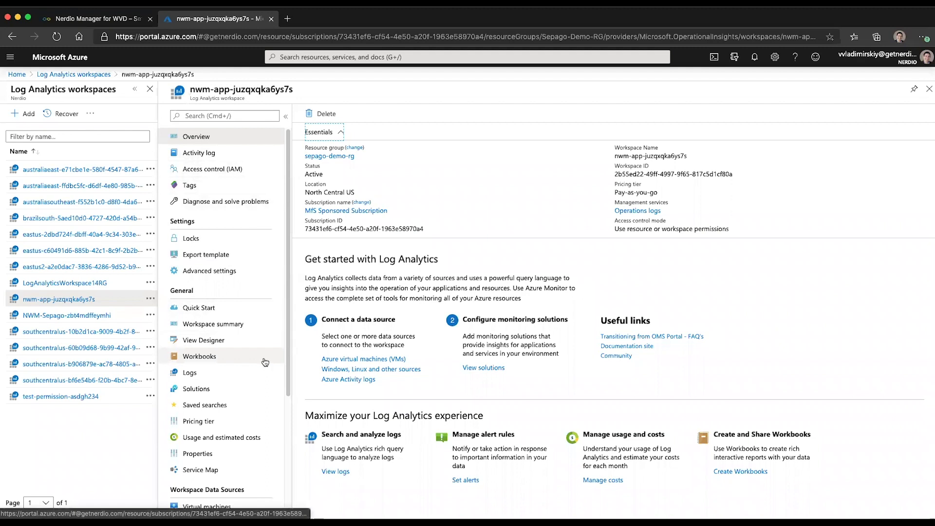
pyautogui.scroll(-1, 266, 361)
pyautogui.scroll(1, 229, 312)
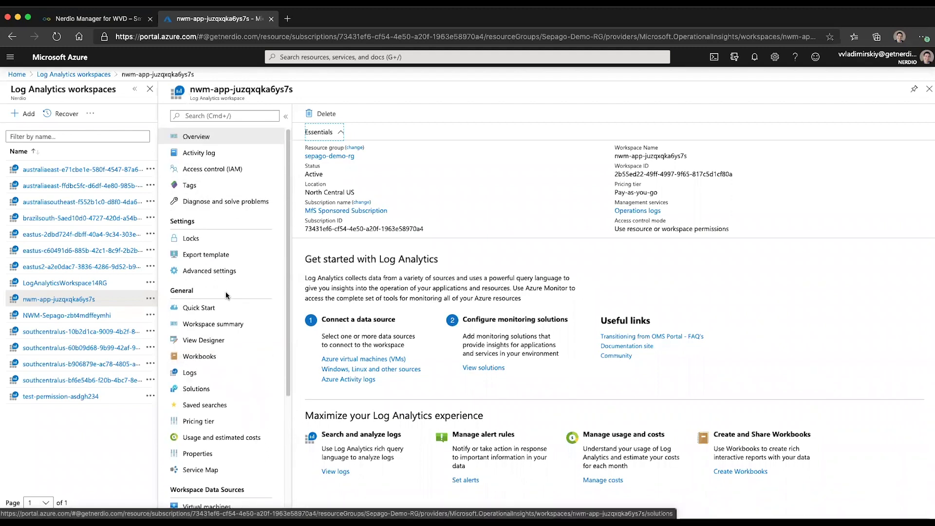
pyautogui.click(215, 270)
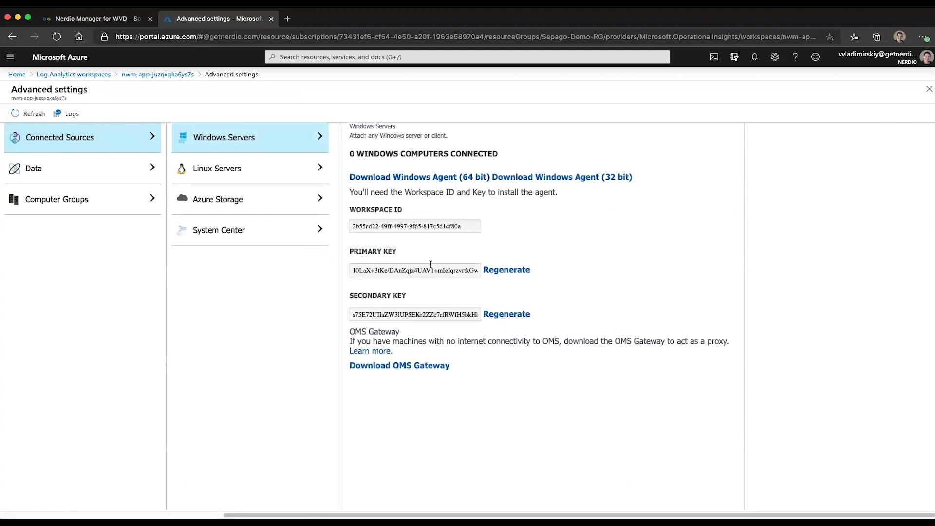
pyautogui.moveTo(461, 227); pyautogui.dragTo(353, 228)
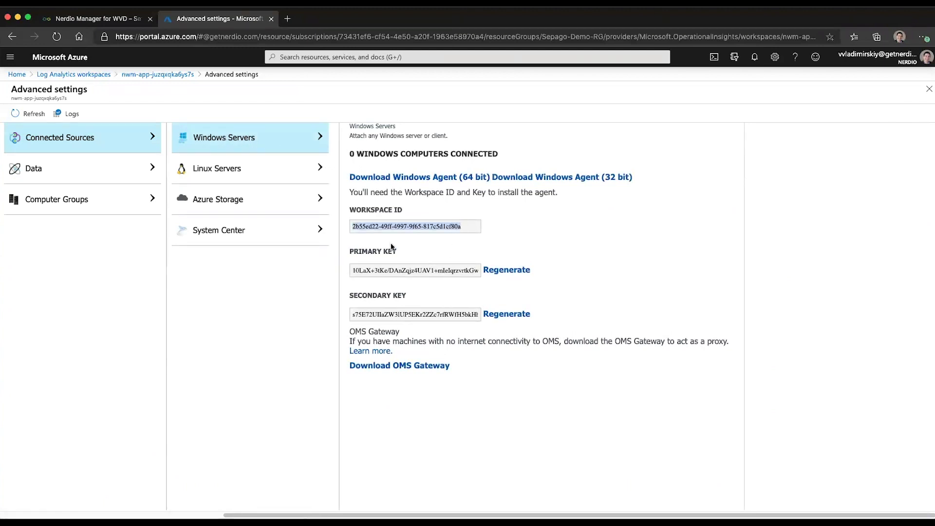
pyautogui.tripleClick(460, 269)
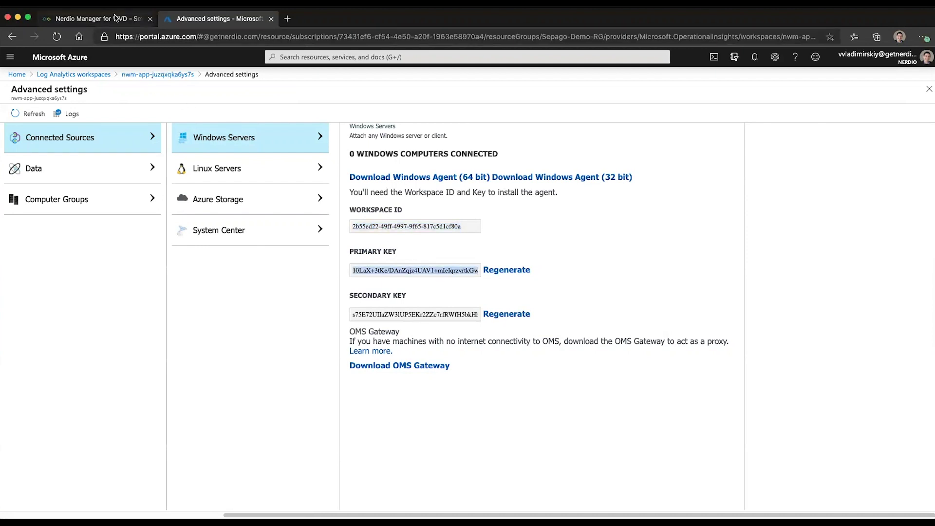
# Cancel the Sepago dialog, open the WVD Spring API workbook under MONITOR, then go to Workspaces.
pyautogui.click(93, 19)
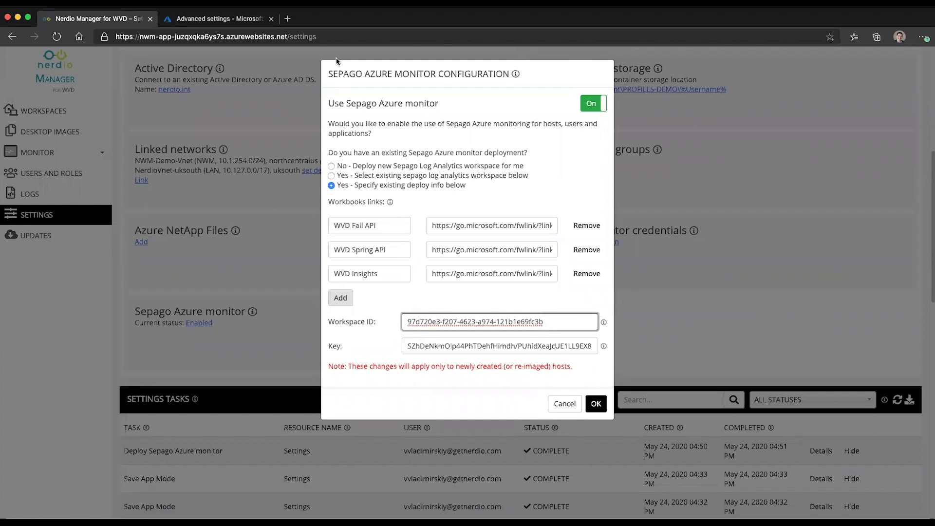
pyautogui.click(562, 404)
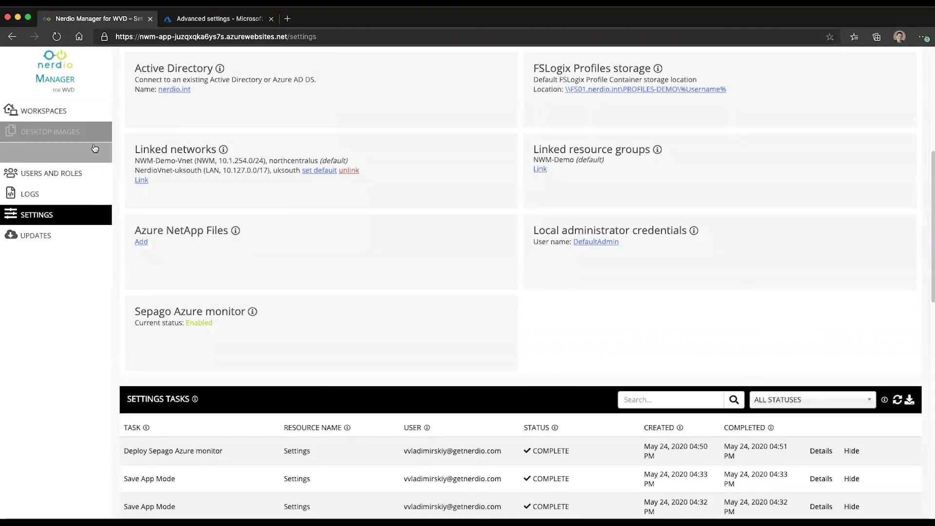
pyautogui.click(81, 156)
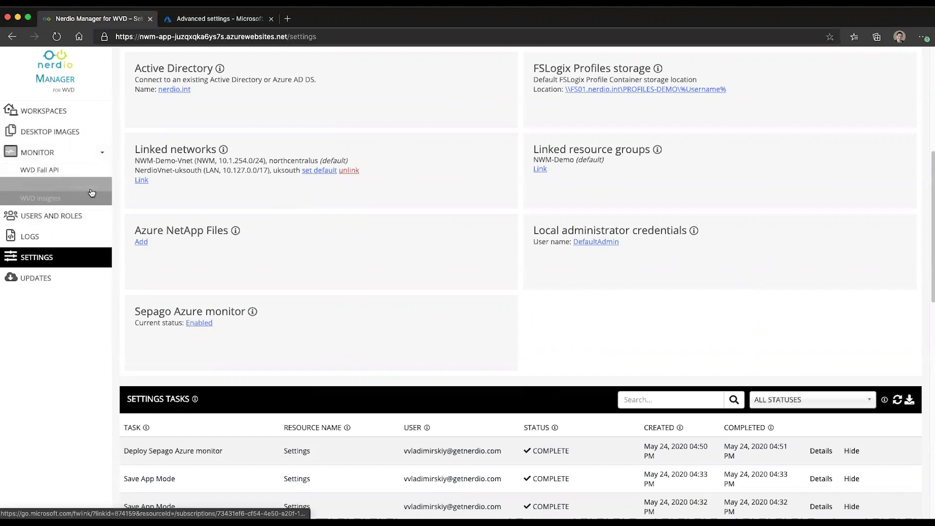
pyautogui.click(62, 185)
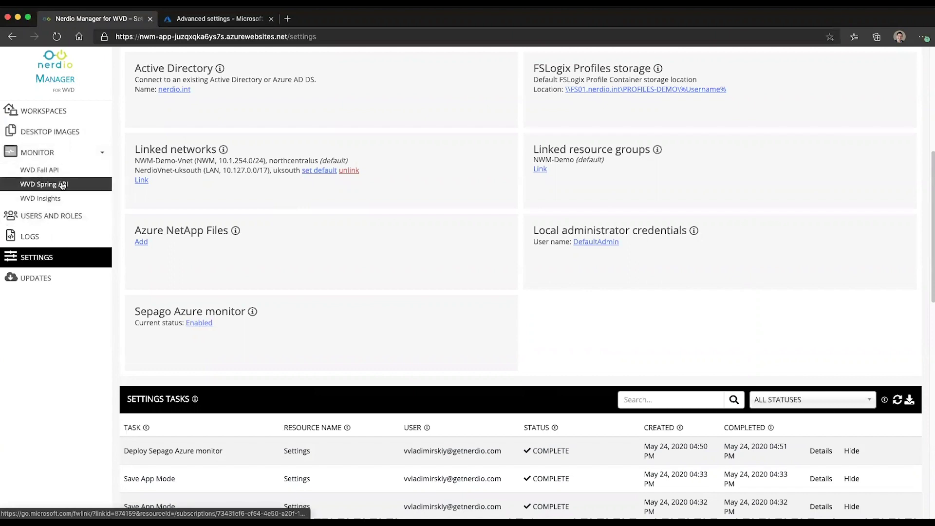
pyautogui.click(57, 112)
# Open the VDI Desktops pool's Sepago settings in Spring Update Workspace and highlight the new-hosts note.
pyautogui.click(145, 143)
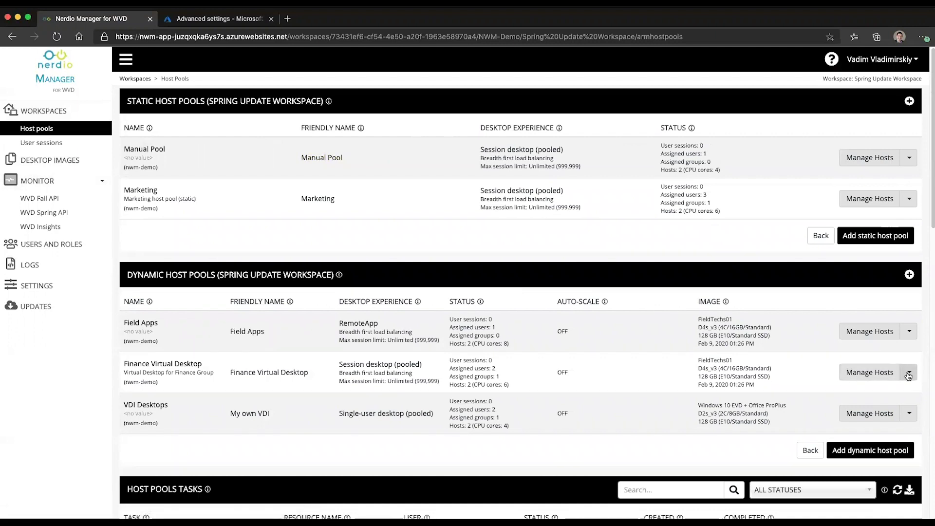
pyautogui.click(915, 419)
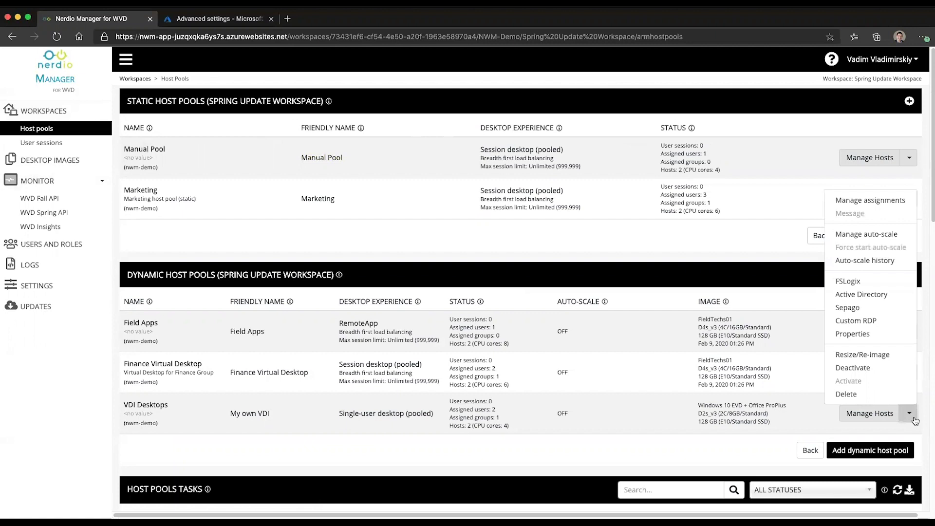
pyautogui.click(848, 308)
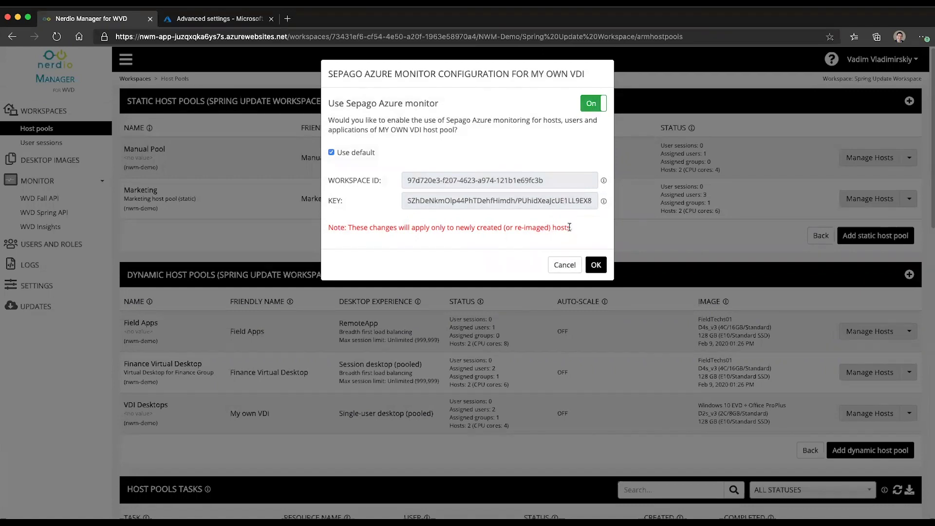
pyautogui.moveTo(571, 228); pyautogui.dragTo(523, 227)
pyautogui.moveTo(476, 227); pyautogui.dragTo(474, 227)
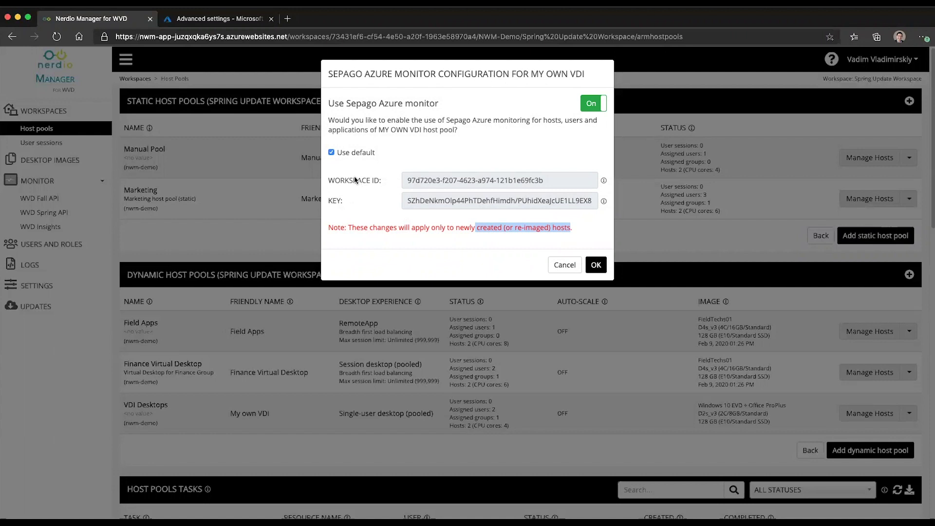
# Keep the pool on the default workspace ID and key, then open its session hosts.
pyautogui.click(349, 153)
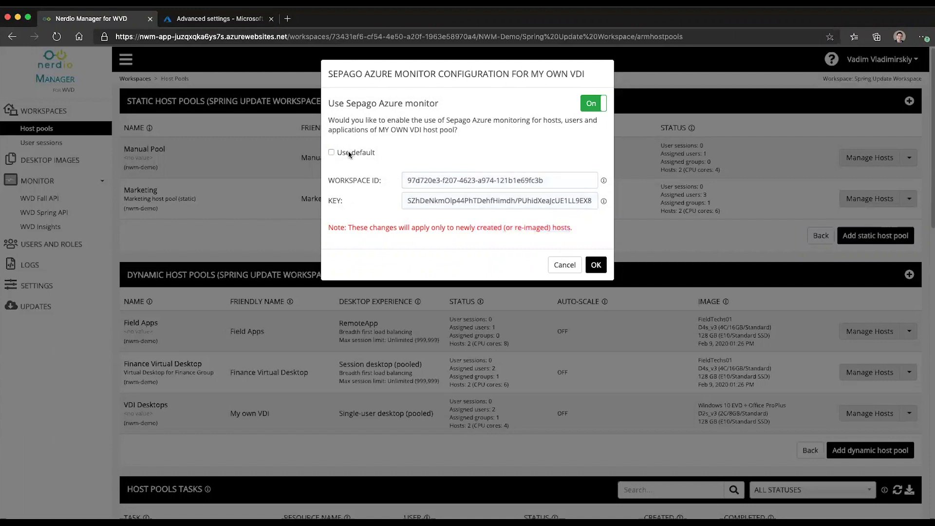
pyautogui.click(350, 154)
pyautogui.click(349, 154)
pyautogui.click(332, 152)
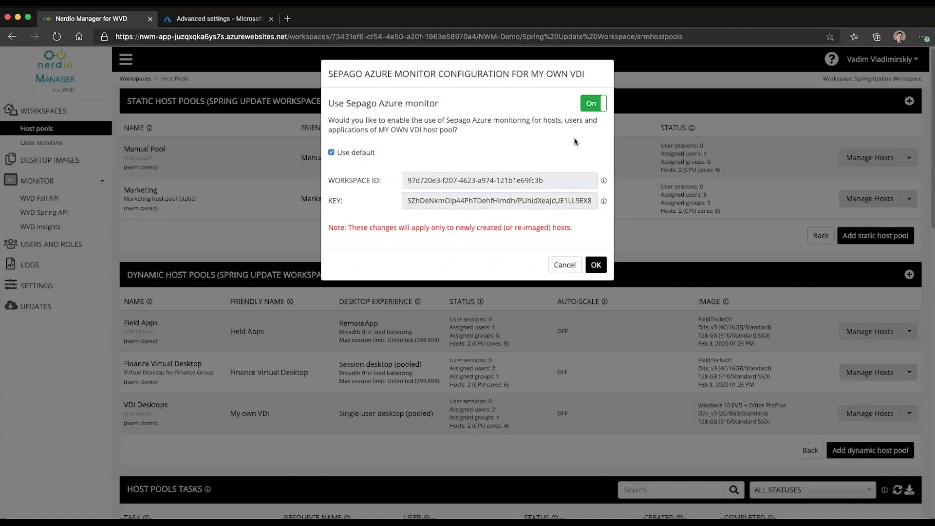
pyautogui.click(565, 265)
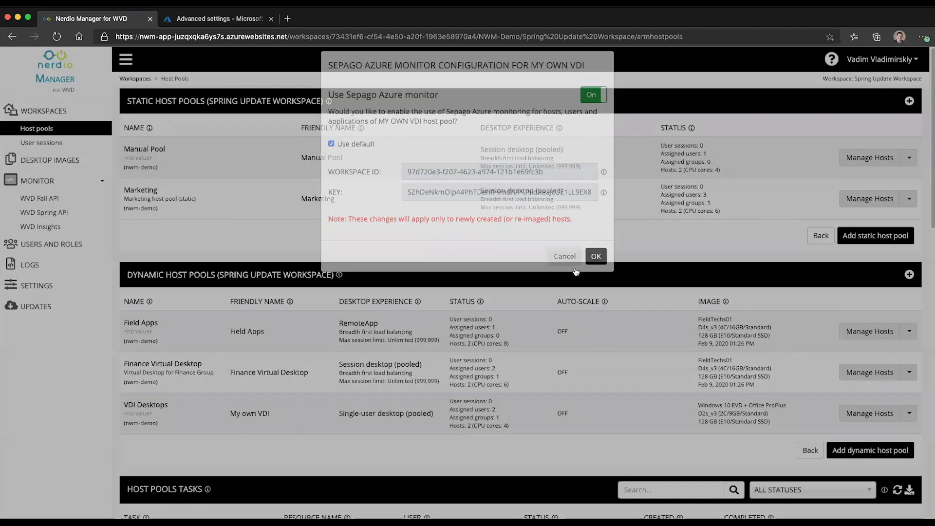
pyautogui.click(870, 413)
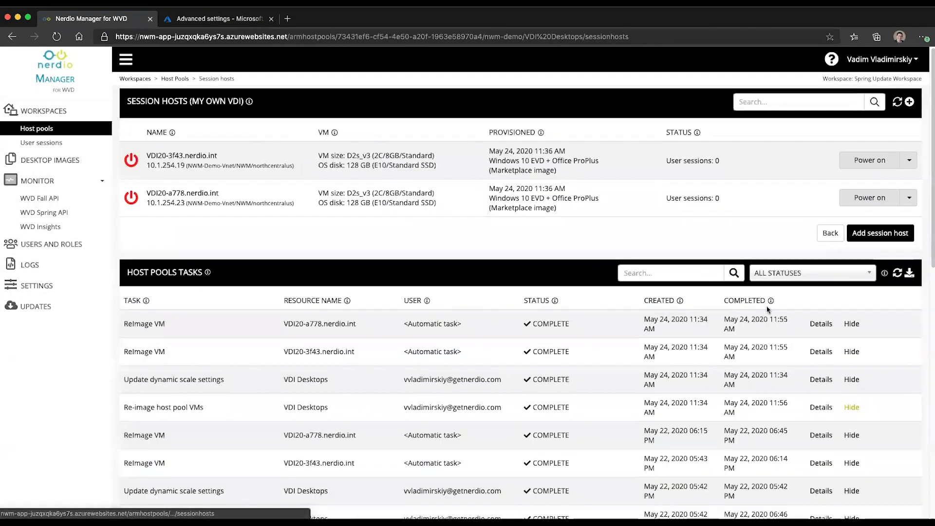
# Verify the first ReImage VM job installed the Sepago Azure monitor agent, then return to host pools.
pyautogui.click(819, 324)
pyautogui.scroll(-10, 614, 317)
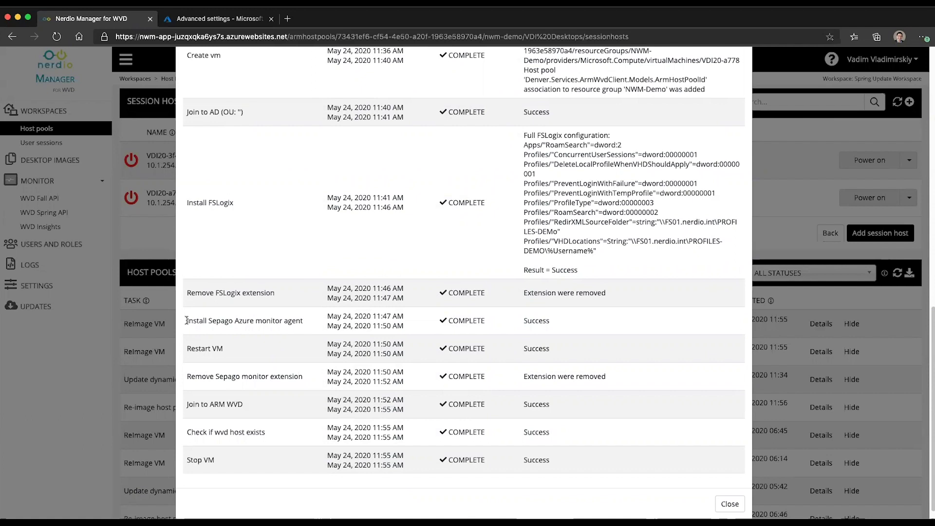
pyautogui.moveTo(187, 321); pyautogui.dragTo(314, 326)
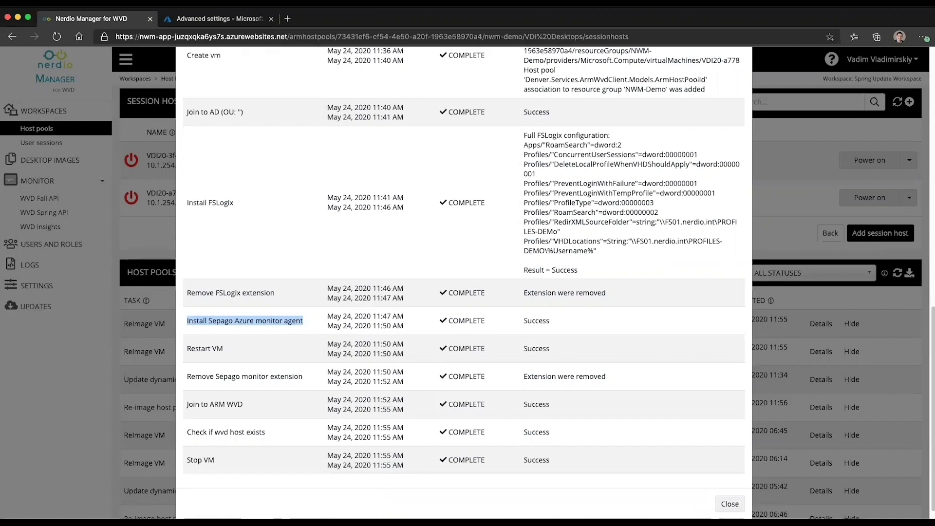
pyautogui.click(732, 505)
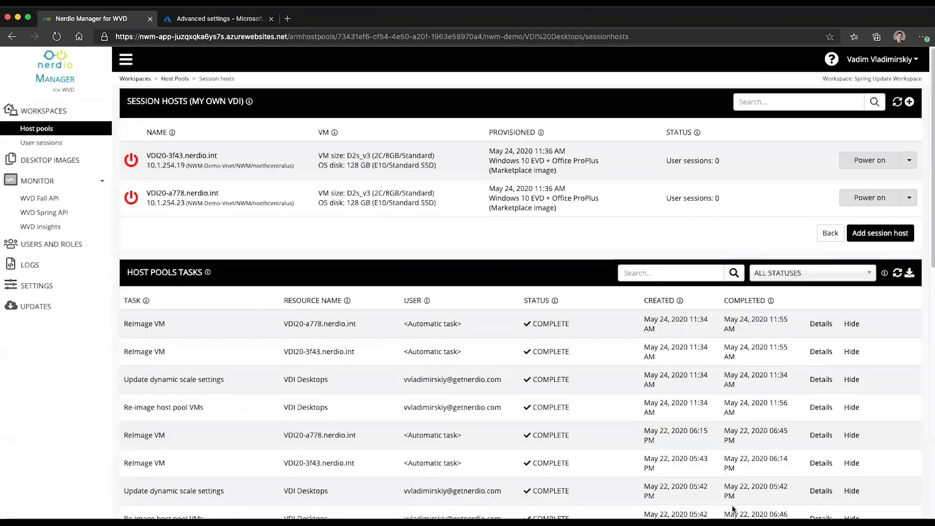
pyautogui.click(824, 233)
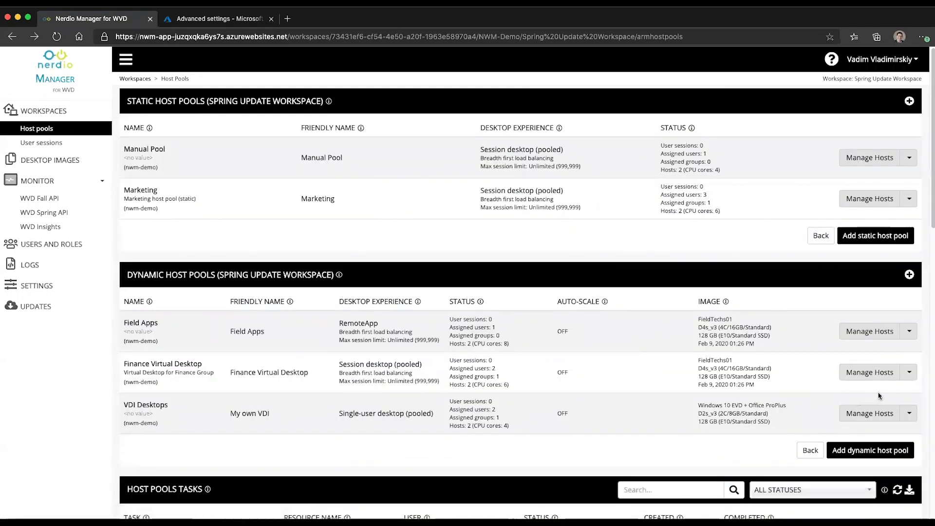
# Switch Sepago Azure monitor Off in Settings and confirm.
pyautogui.click(69, 289)
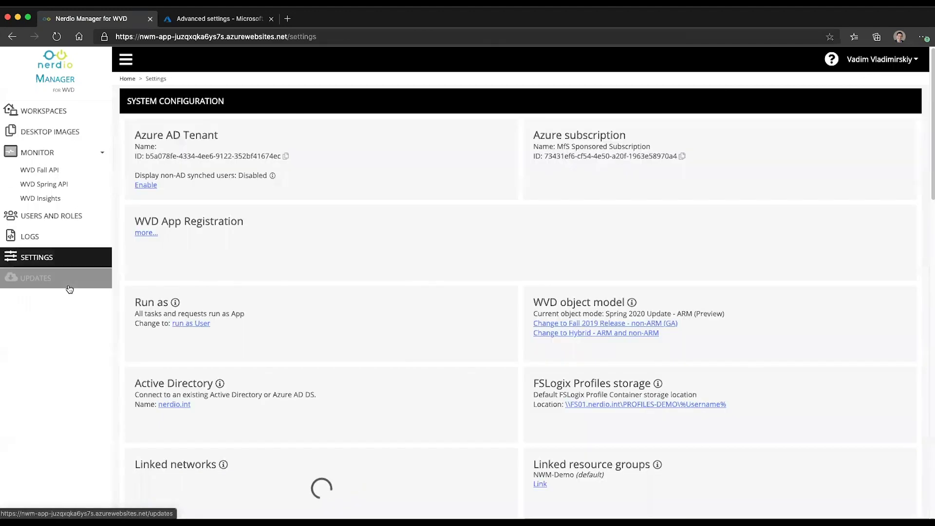
pyautogui.scroll(-4, 219, 390)
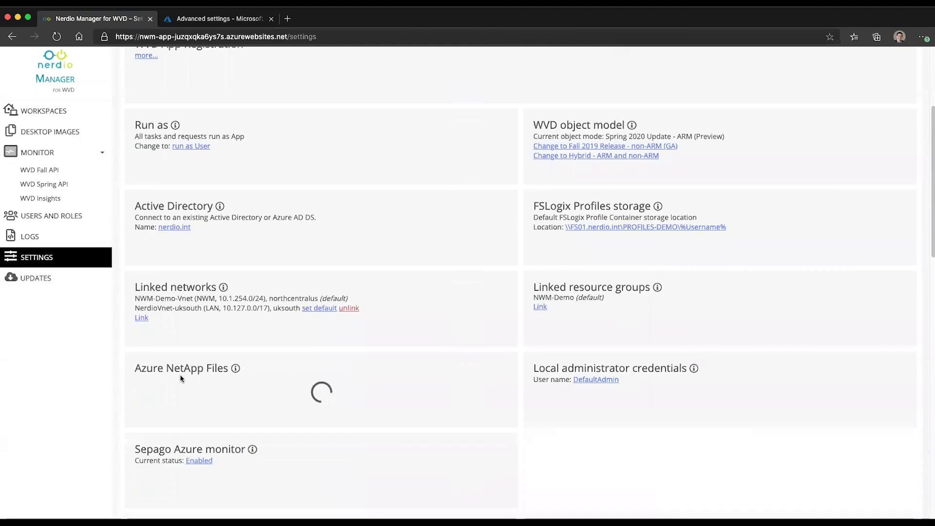
pyautogui.click(195, 460)
pyautogui.click(583, 104)
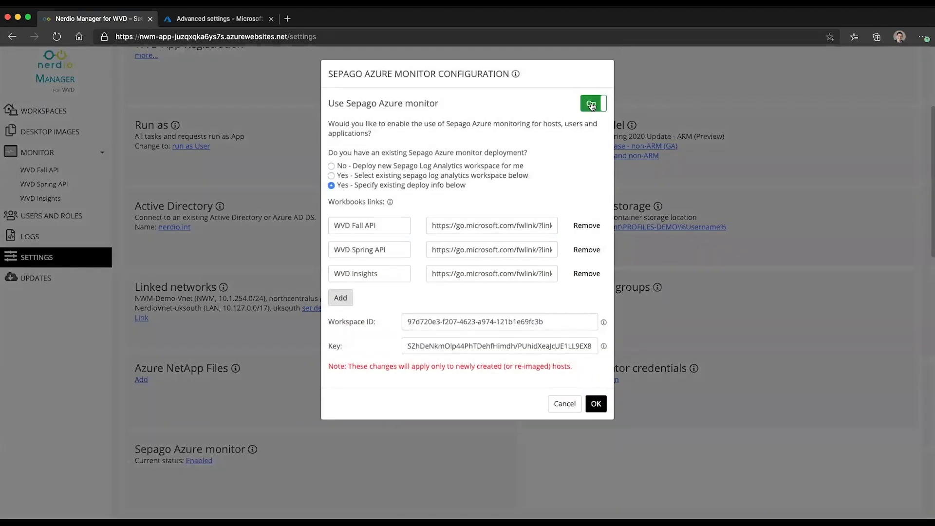
pyautogui.press('Return')
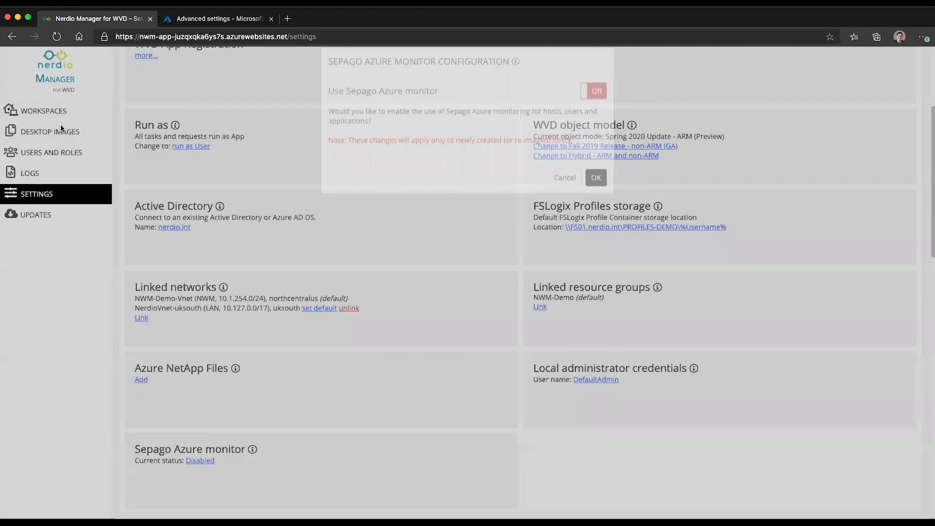
# Open Spring Update Workspace and show the VDI Desktops pool's actions.
pyautogui.click(43, 110)
pyautogui.click(159, 152)
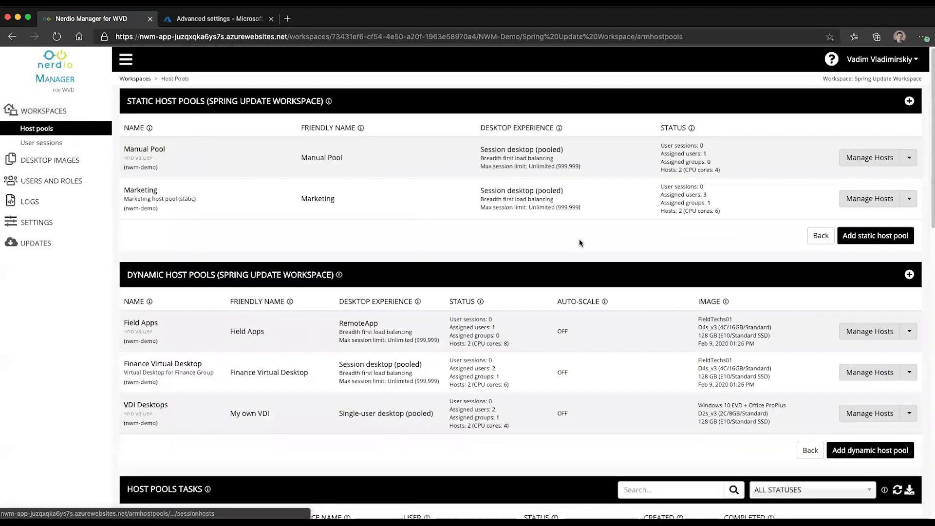
pyautogui.click(914, 418)
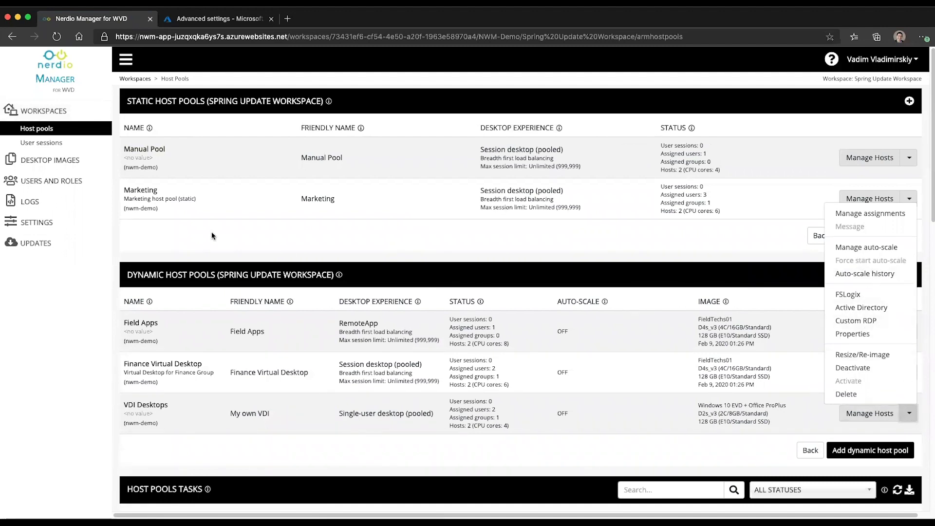
# Switch Sepago Azure monitor back On in Settings and save.
pyautogui.click(36, 222)
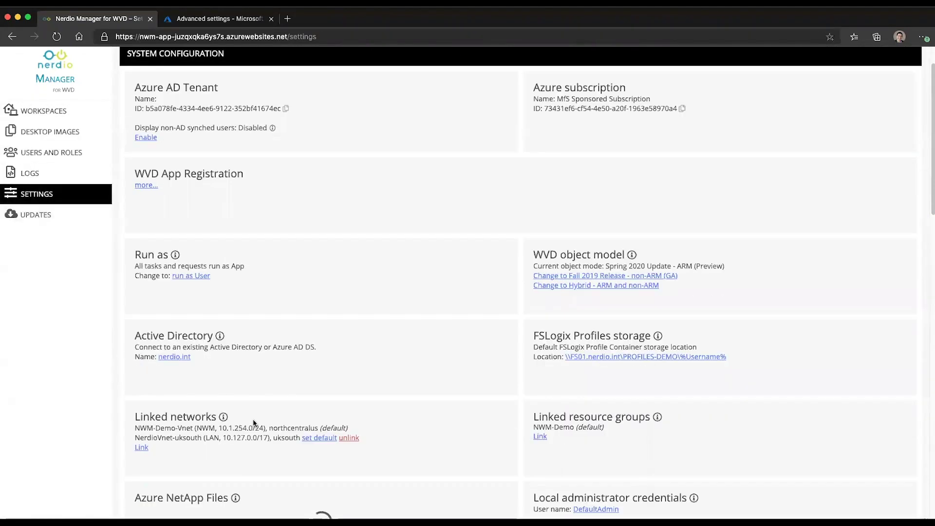
pyautogui.scroll(-7, 252, 419)
pyautogui.click(211, 317)
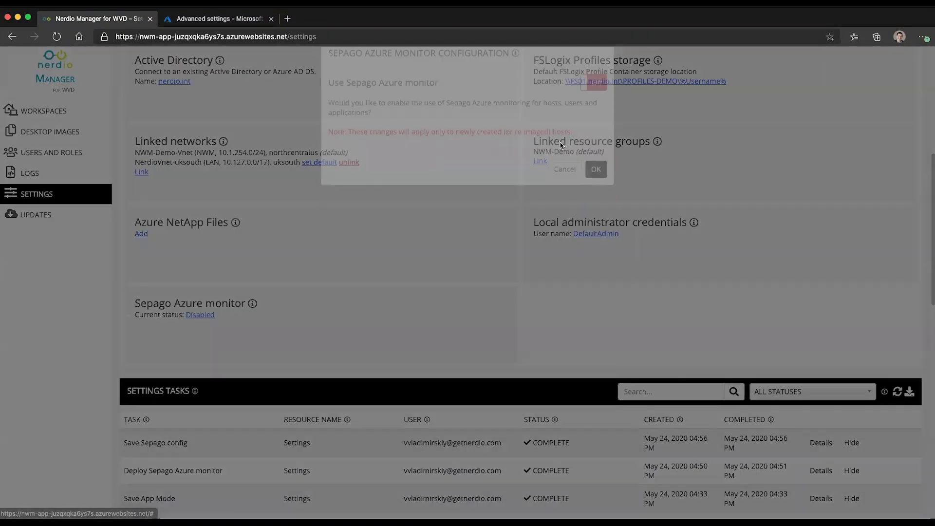
pyautogui.click(594, 104)
pyautogui.click(595, 404)
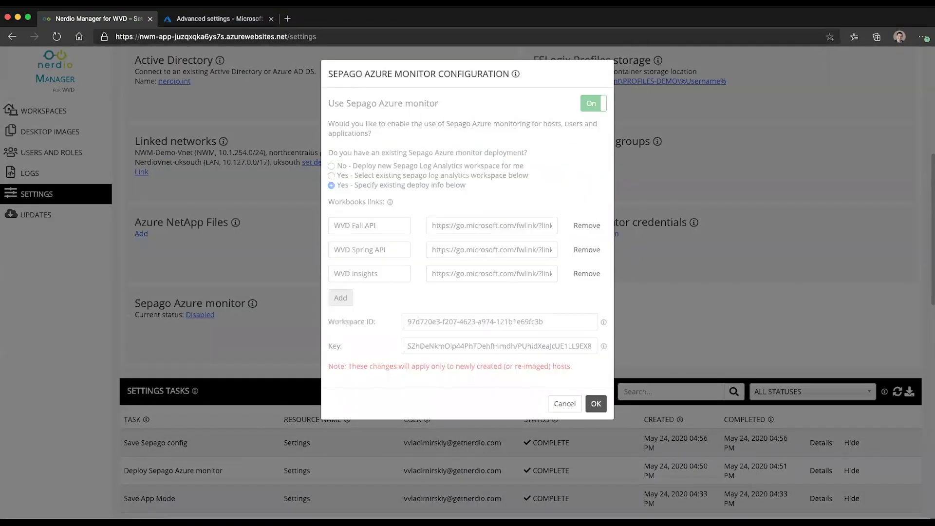
# Open the VDI Desktops pool's Sepago settings in Spring Update Workspace and switch monitoring Off.
pyautogui.click(40, 112)
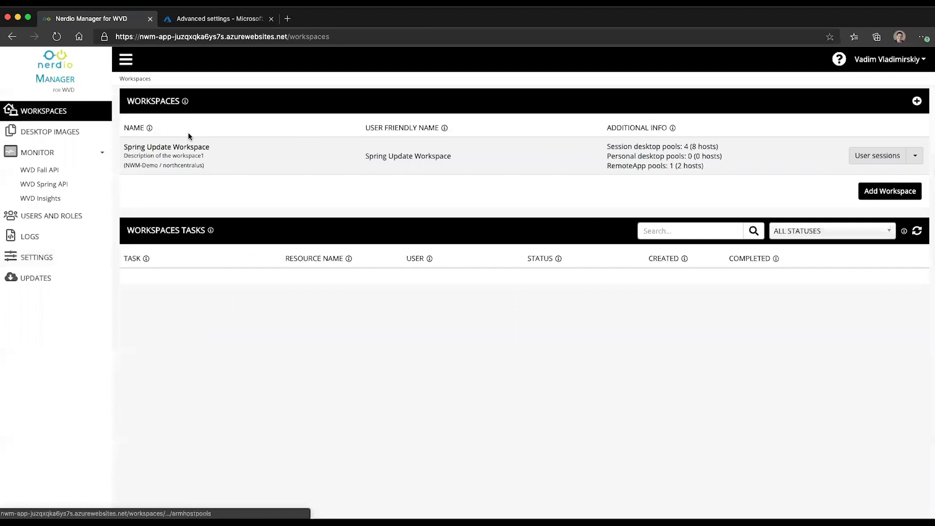
pyautogui.click(168, 148)
pyautogui.click(911, 417)
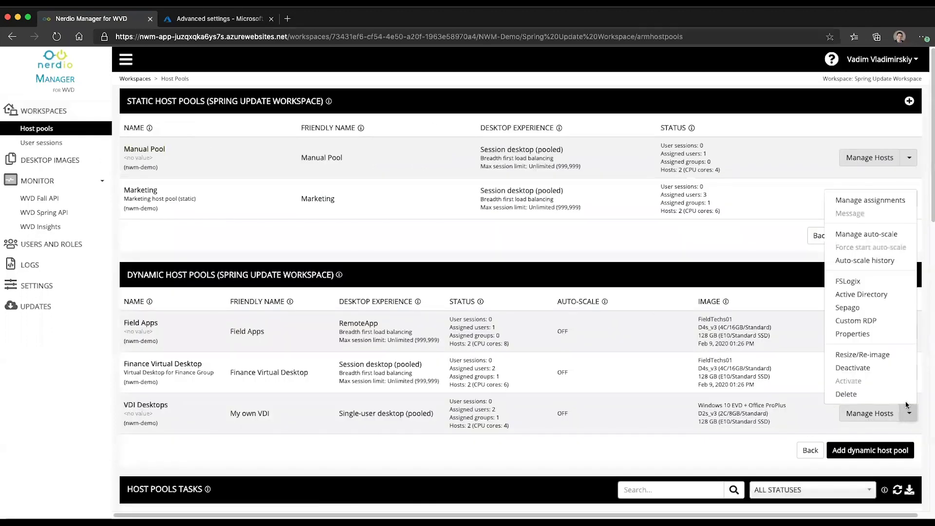
pyautogui.click(850, 305)
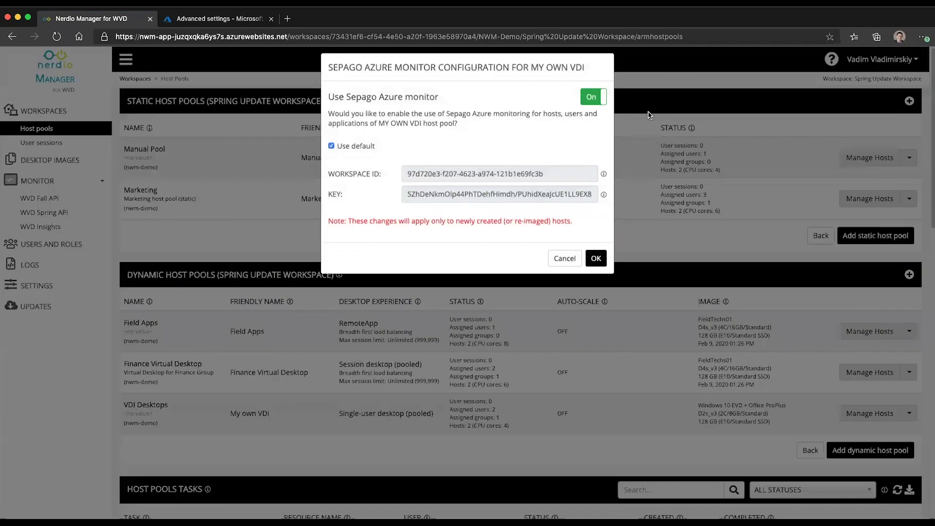
pyautogui.click(594, 102)
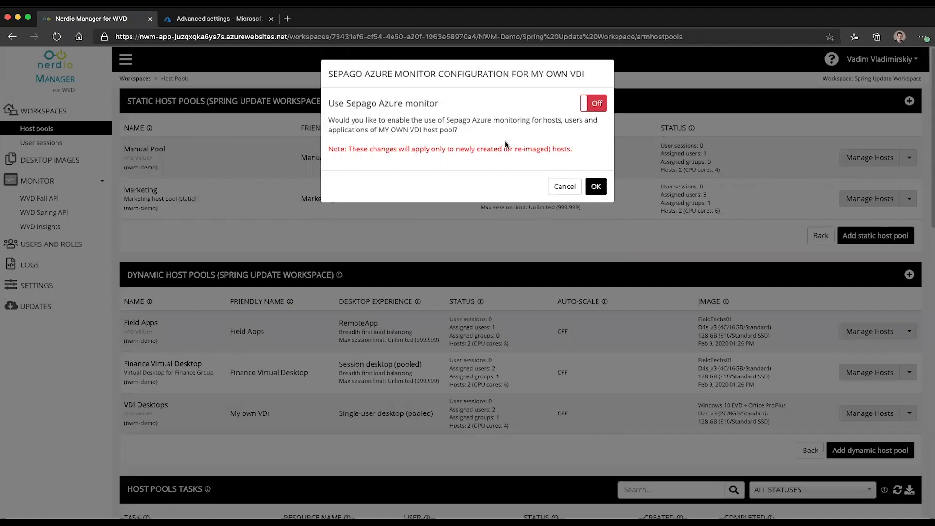